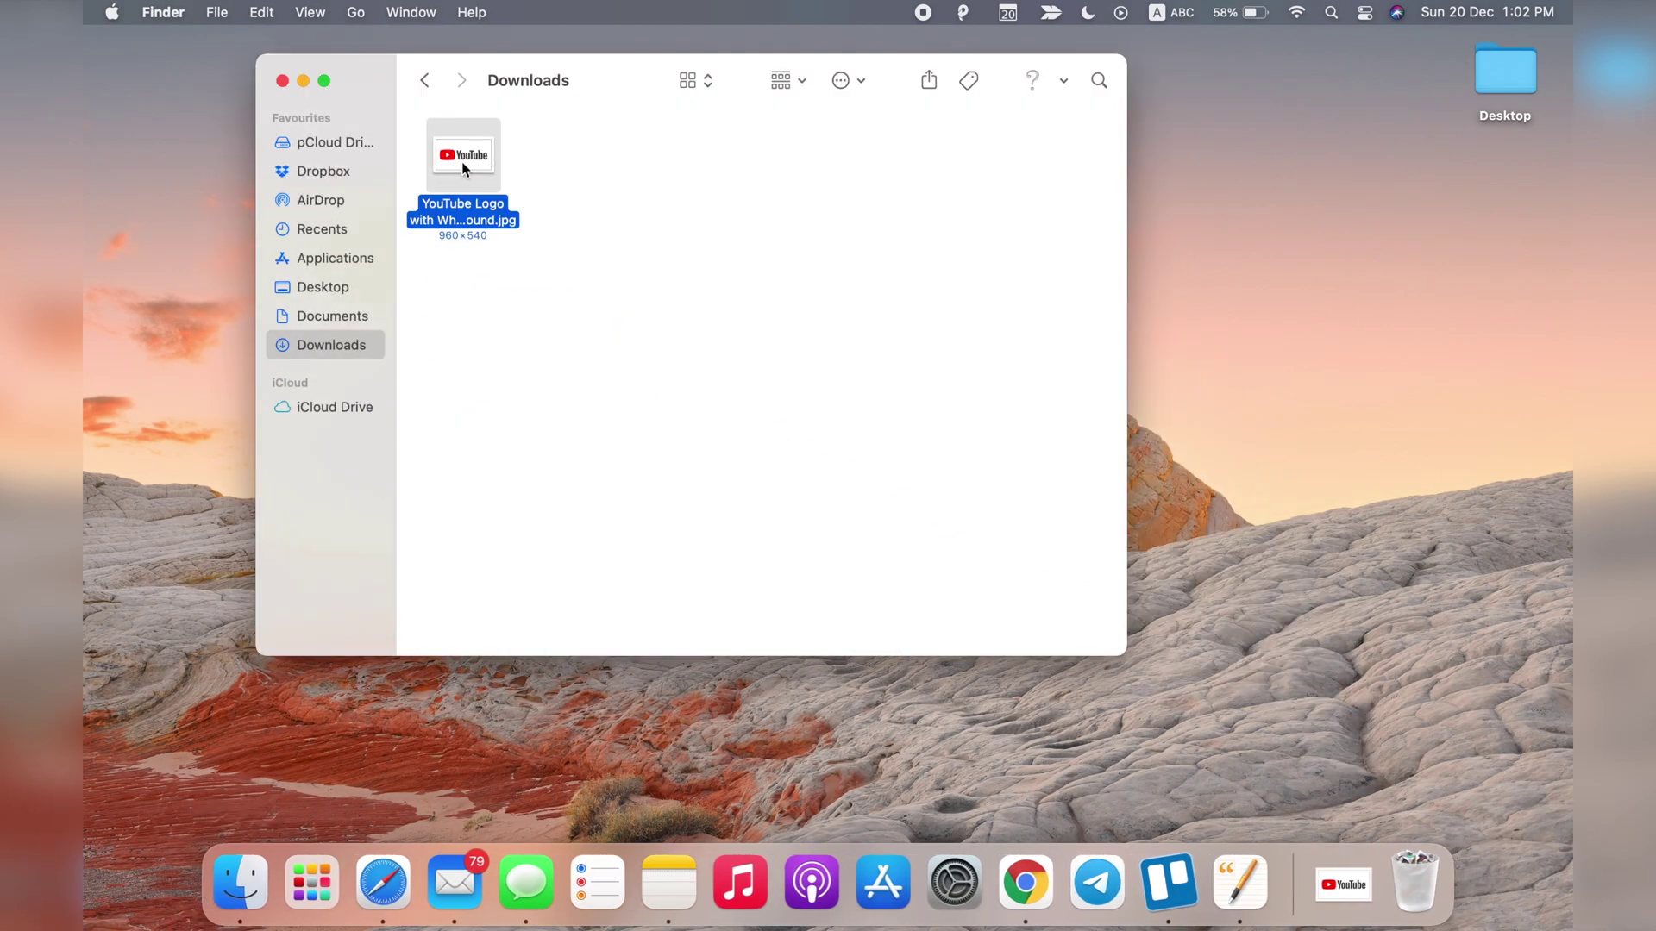
# Step: Quick Look the 'YouTube Logo with White Background.jpg' file, then open it in Preview
pyautogui.press('space')
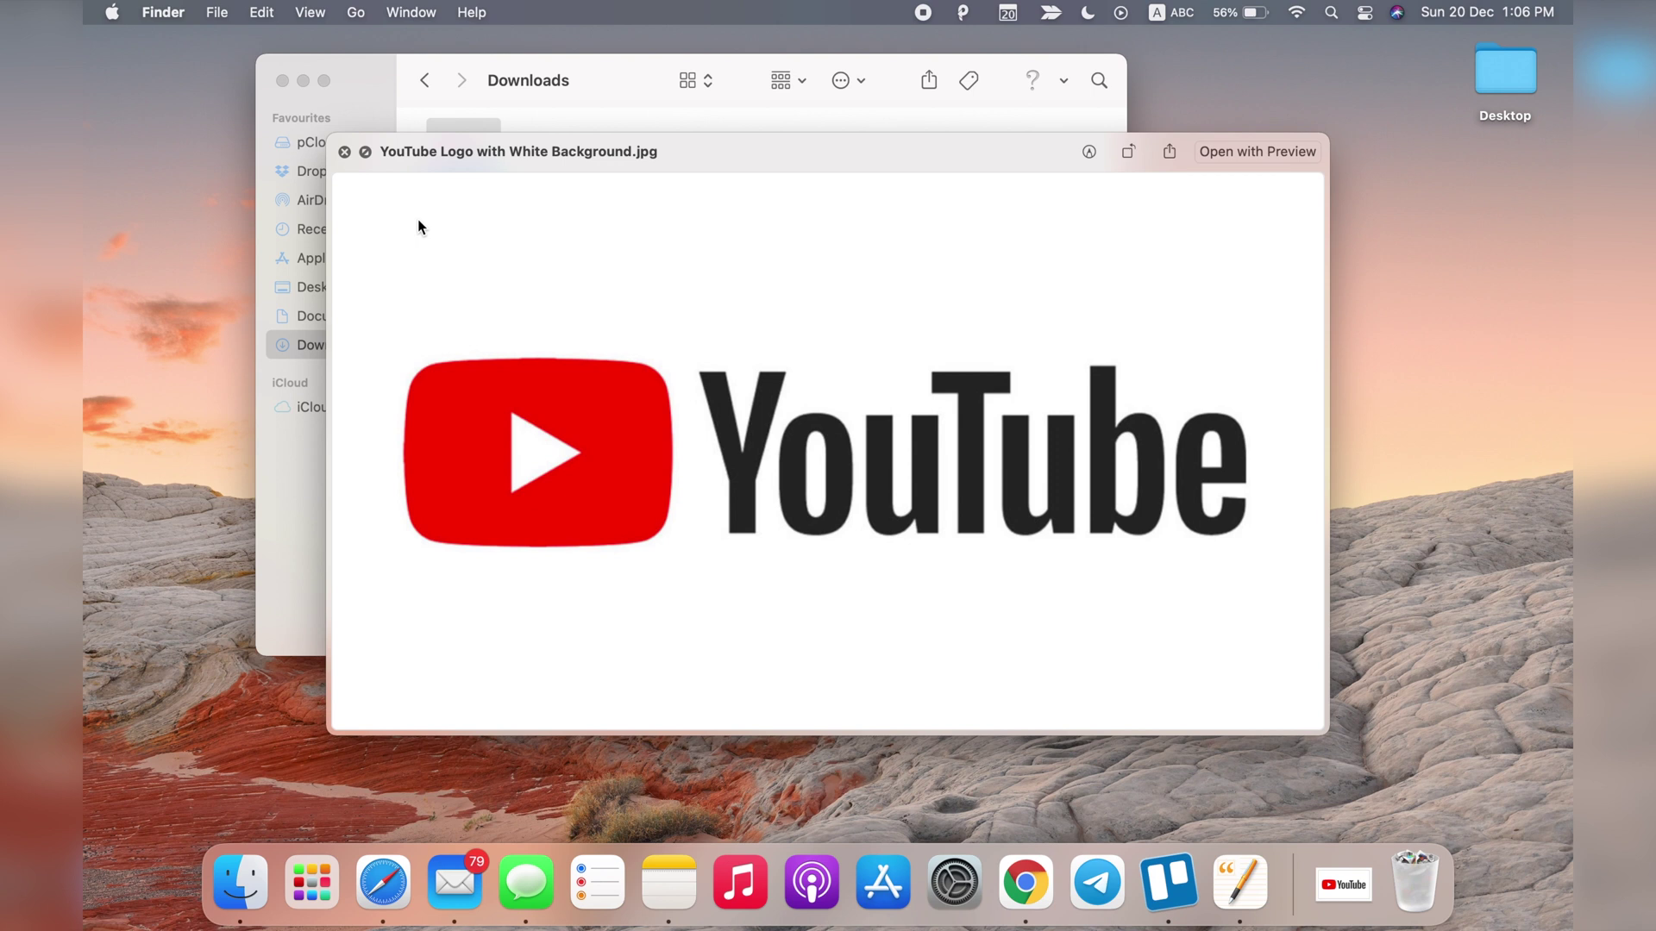
pyautogui.click(343, 152)
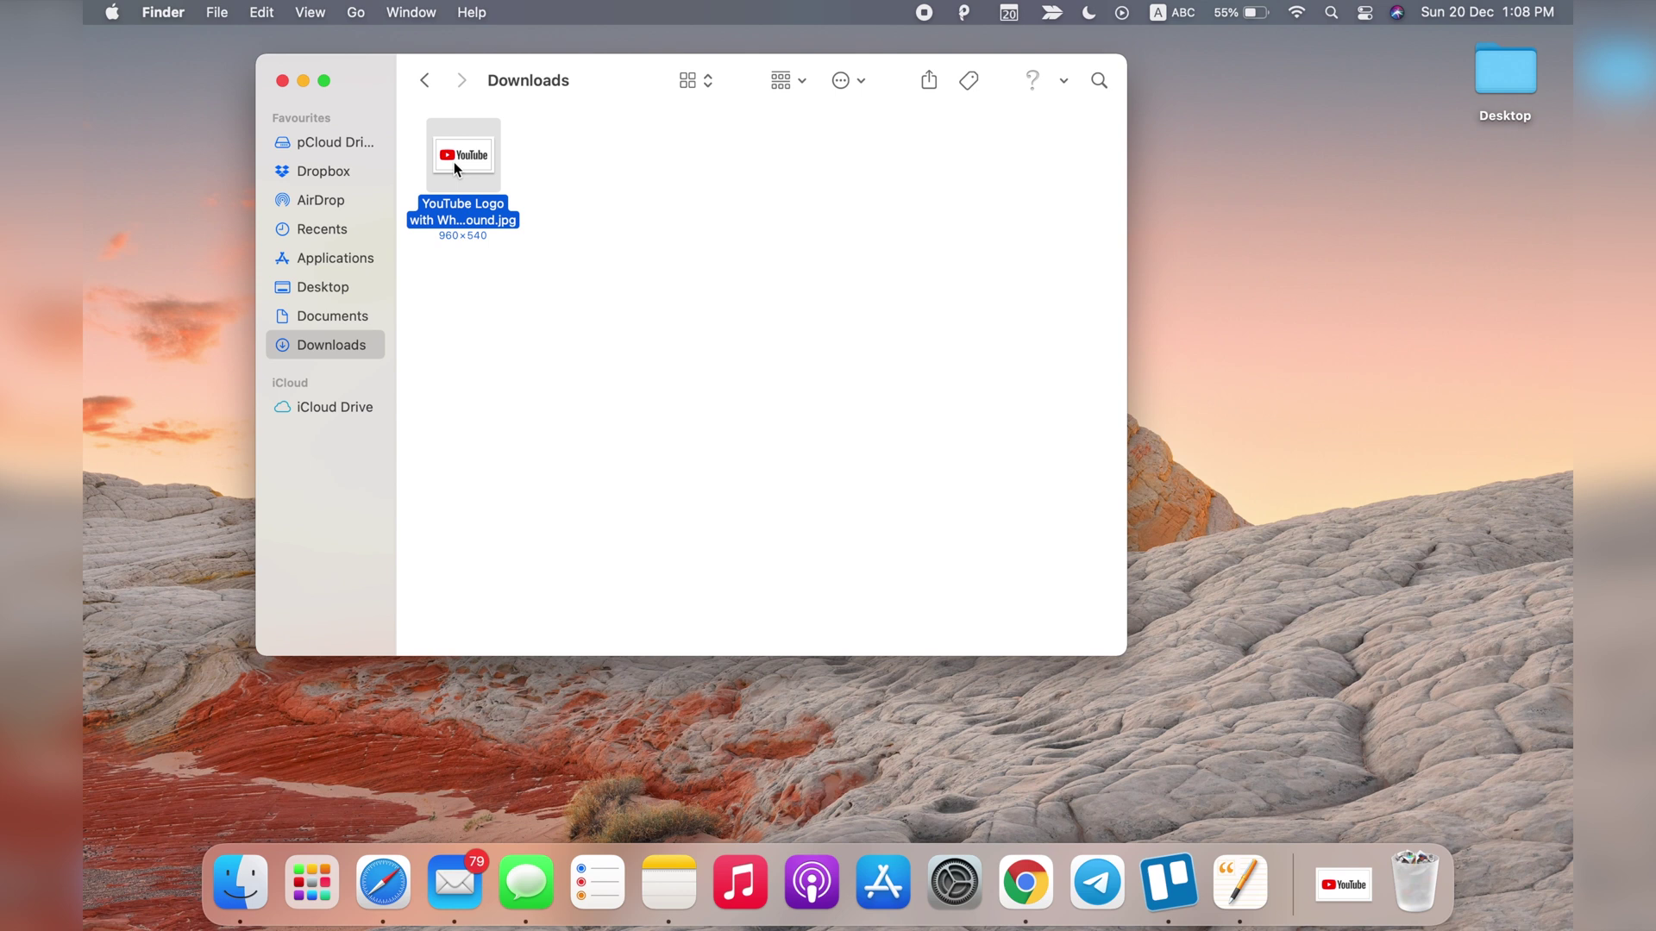
pyautogui.rightClick(454, 163)
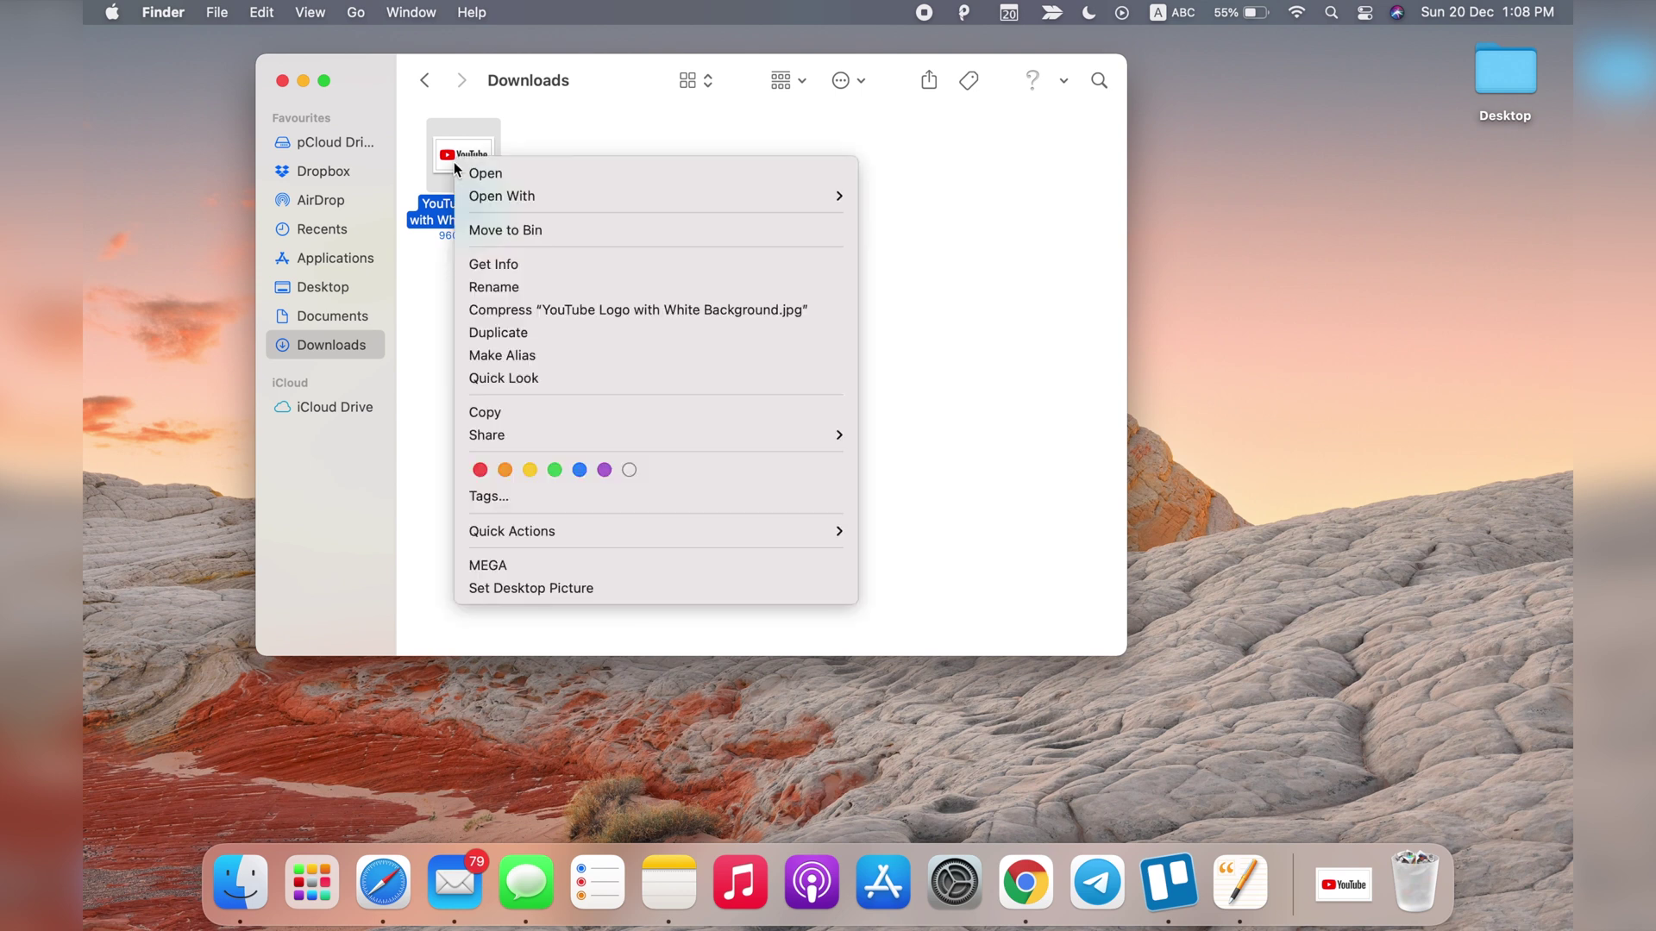
pyautogui.moveTo(647, 195)
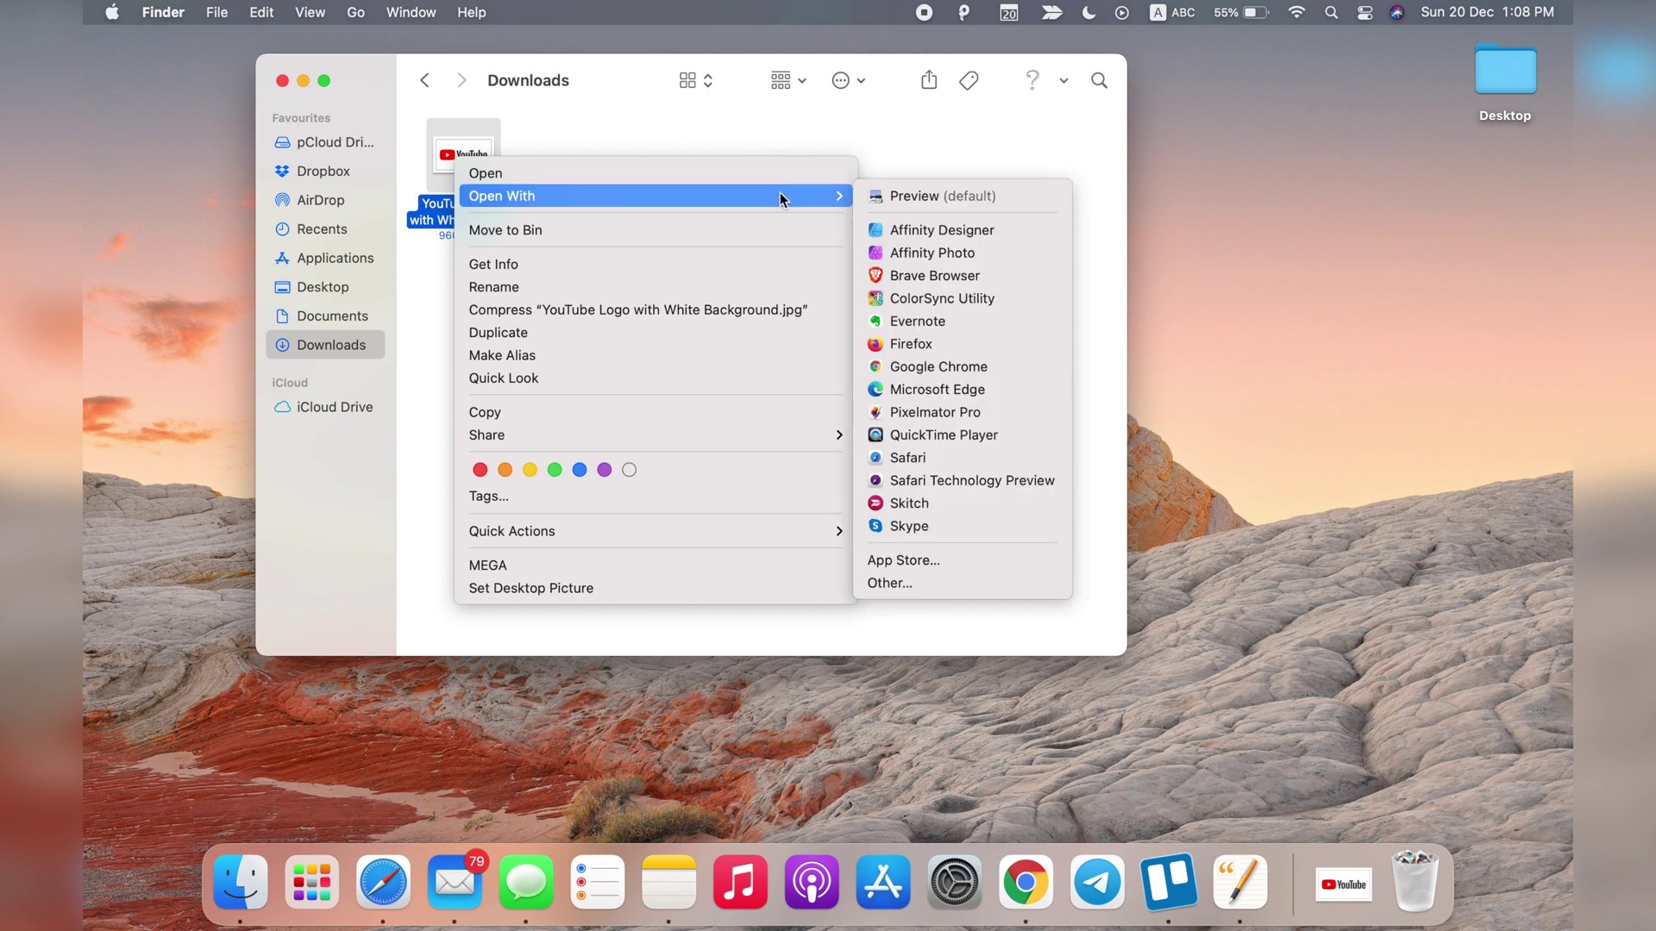
pyautogui.click(940, 198)
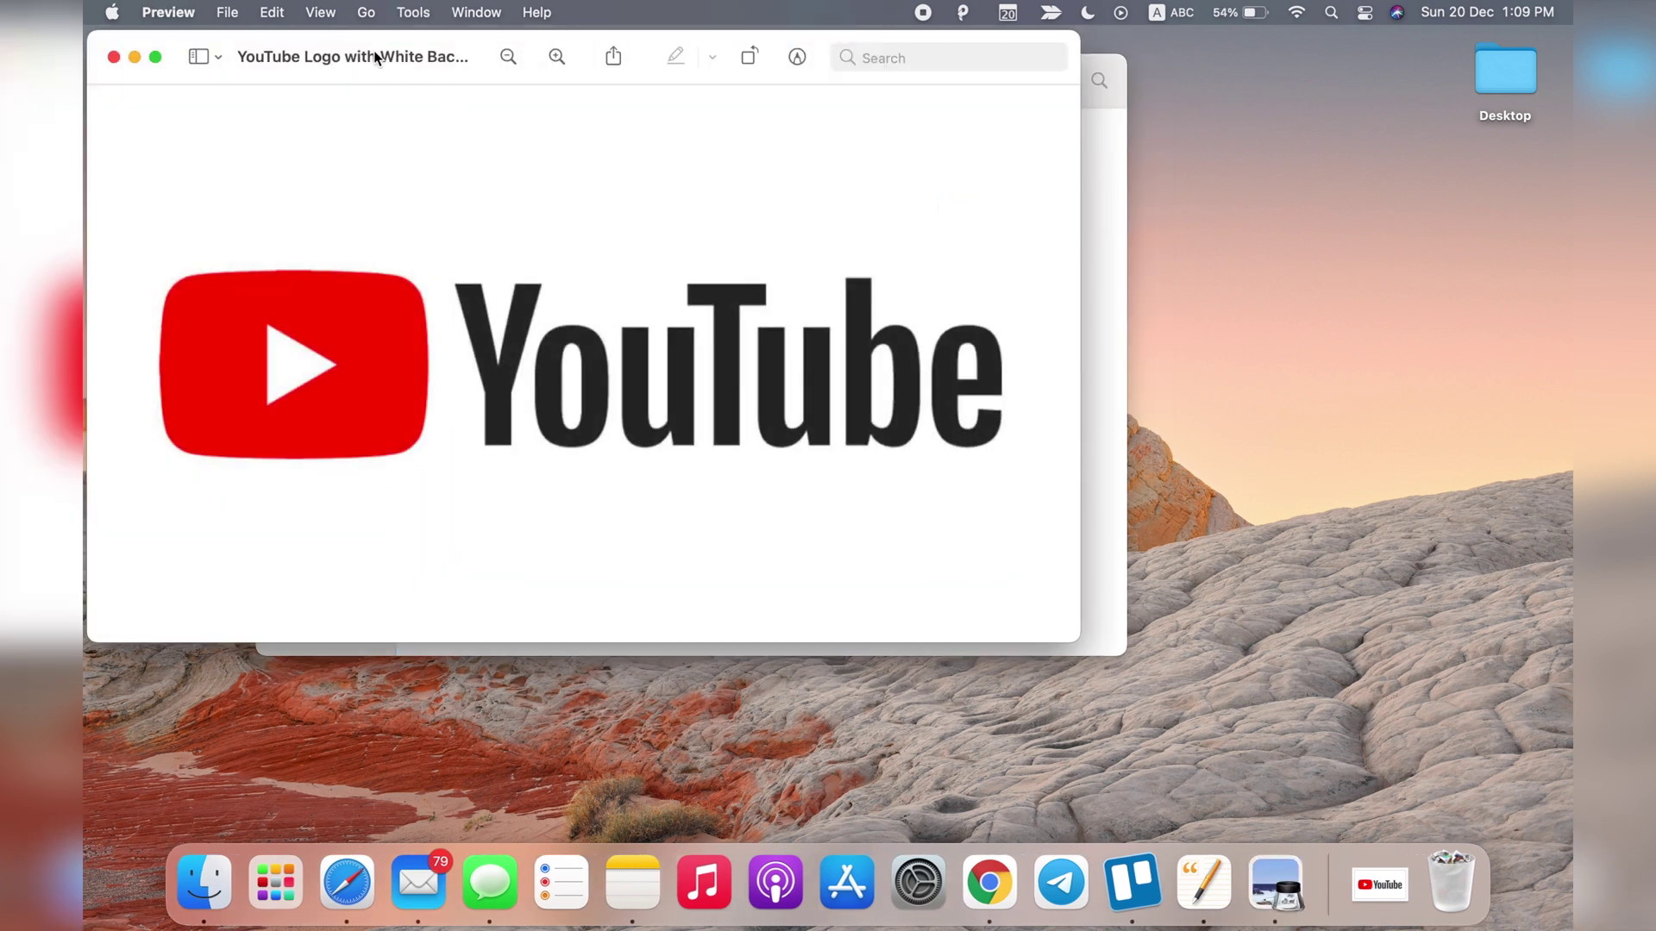
# Step: Move the Preview window right and down, and show the Markup toolbar
pyautogui.moveTo(352, 57)
pyautogui.click(368, 41)
pyautogui.moveTo(368, 40); pyautogui.dragTo(587, 82)
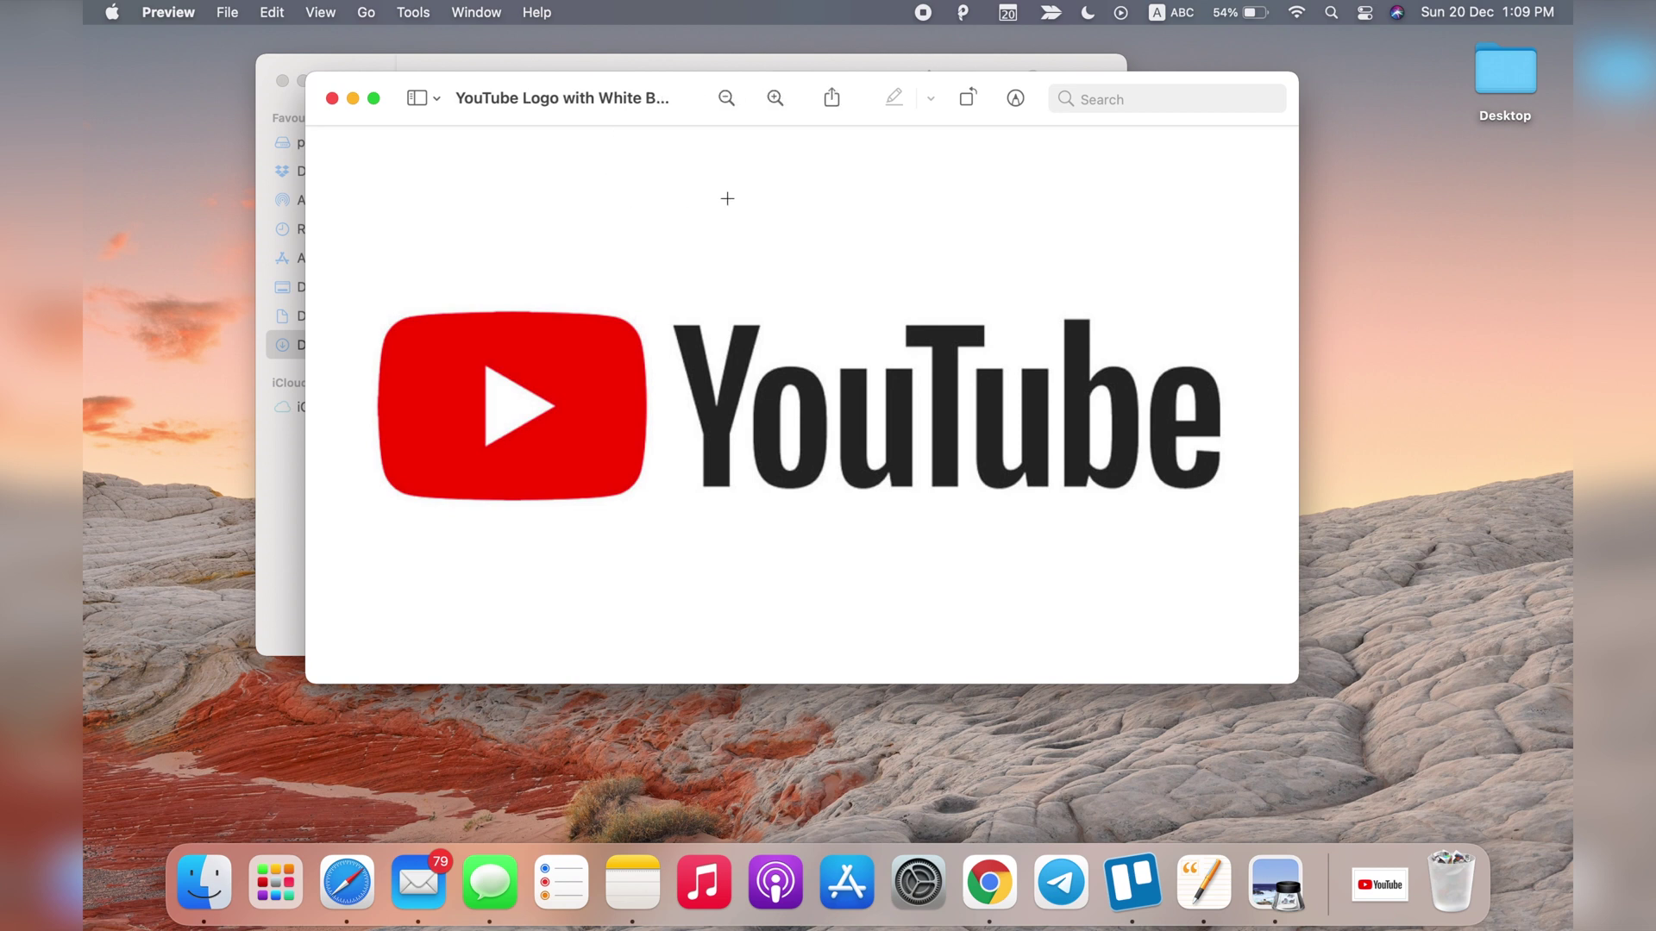
pyautogui.click(1016, 100)
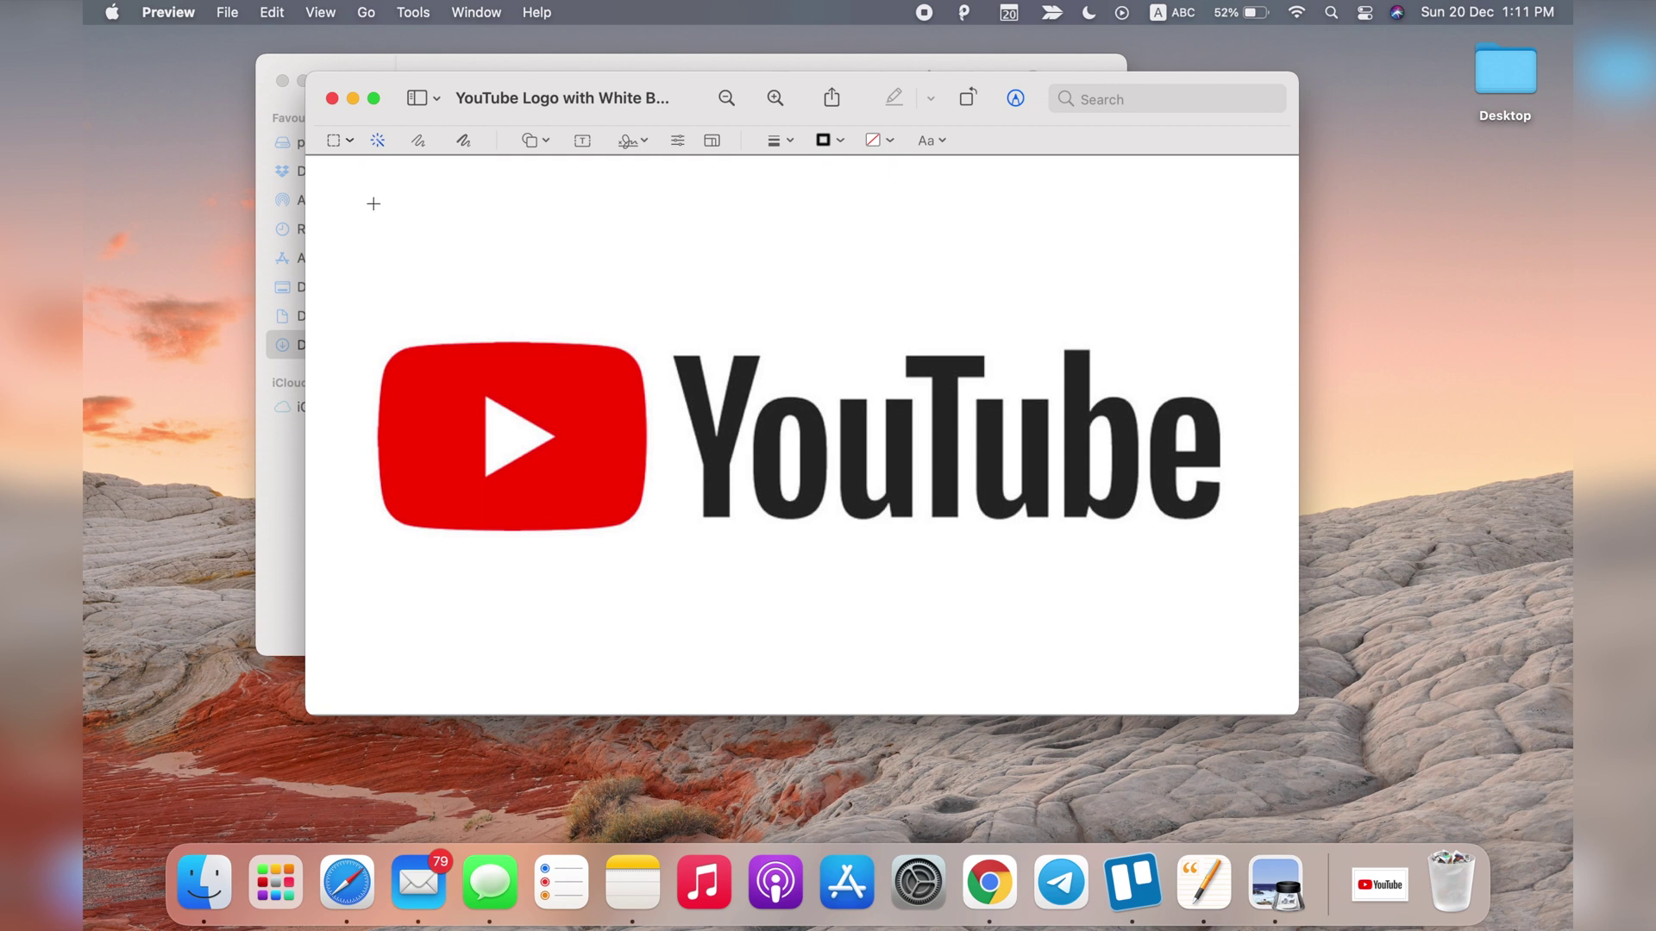
# Step: Erase the white area surrounding the YouTube logo with Instant Alpha, accepting conversion to PNG
pyautogui.moveTo(374, 204); pyautogui.dragTo(385, 207)
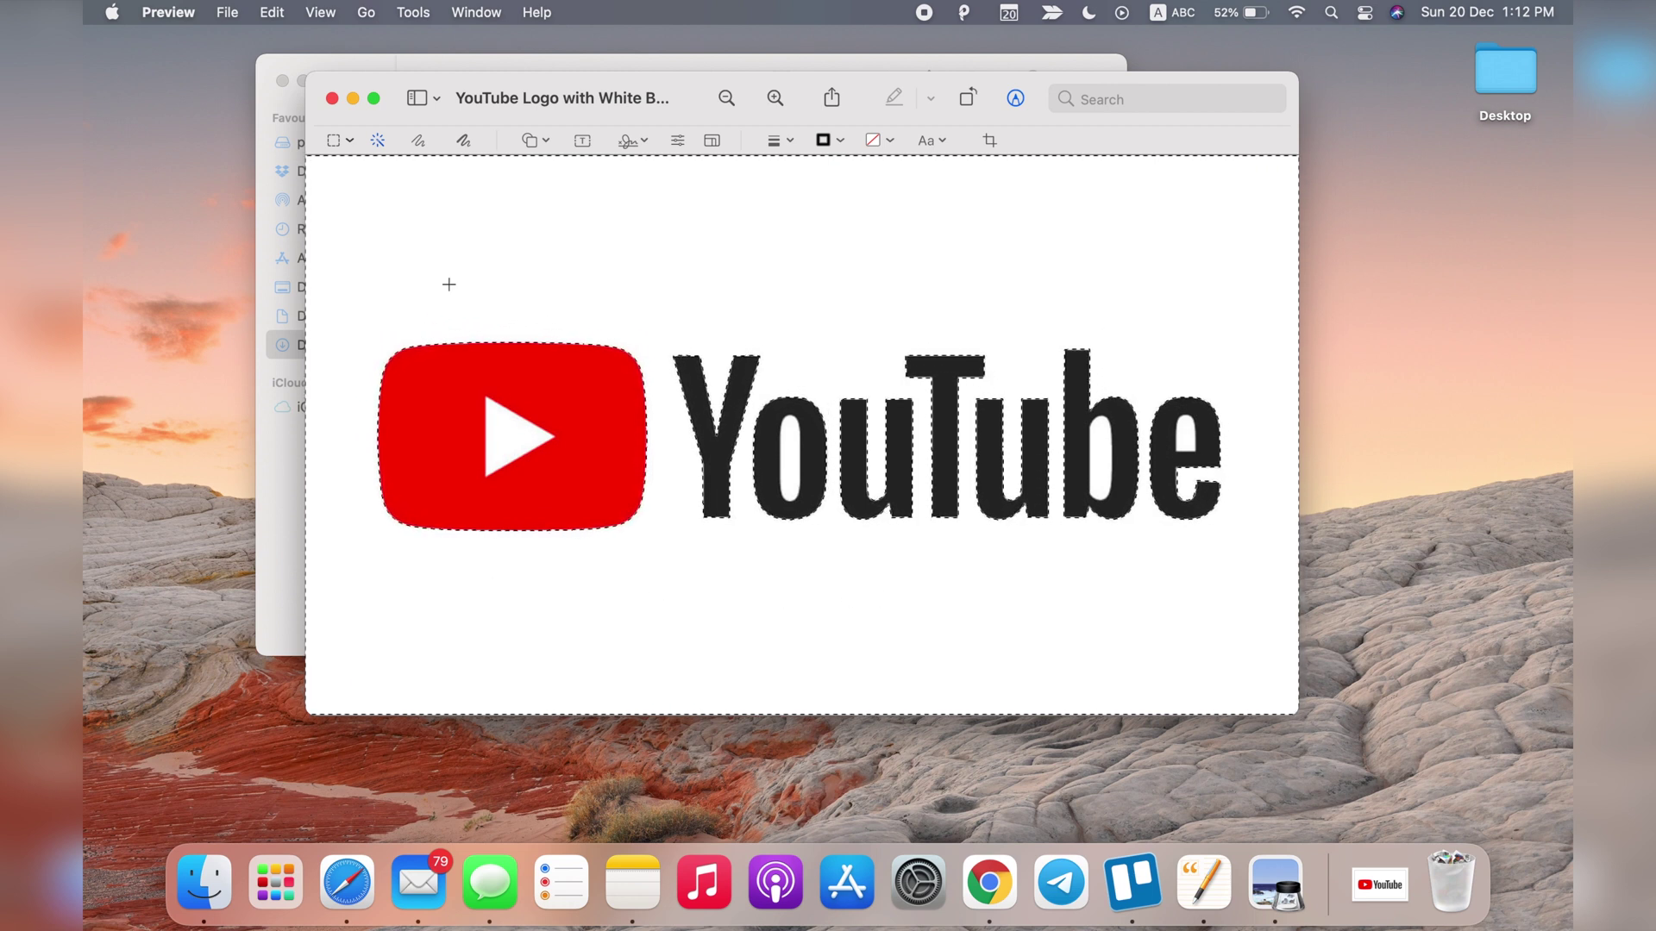
pyautogui.press('Delete')
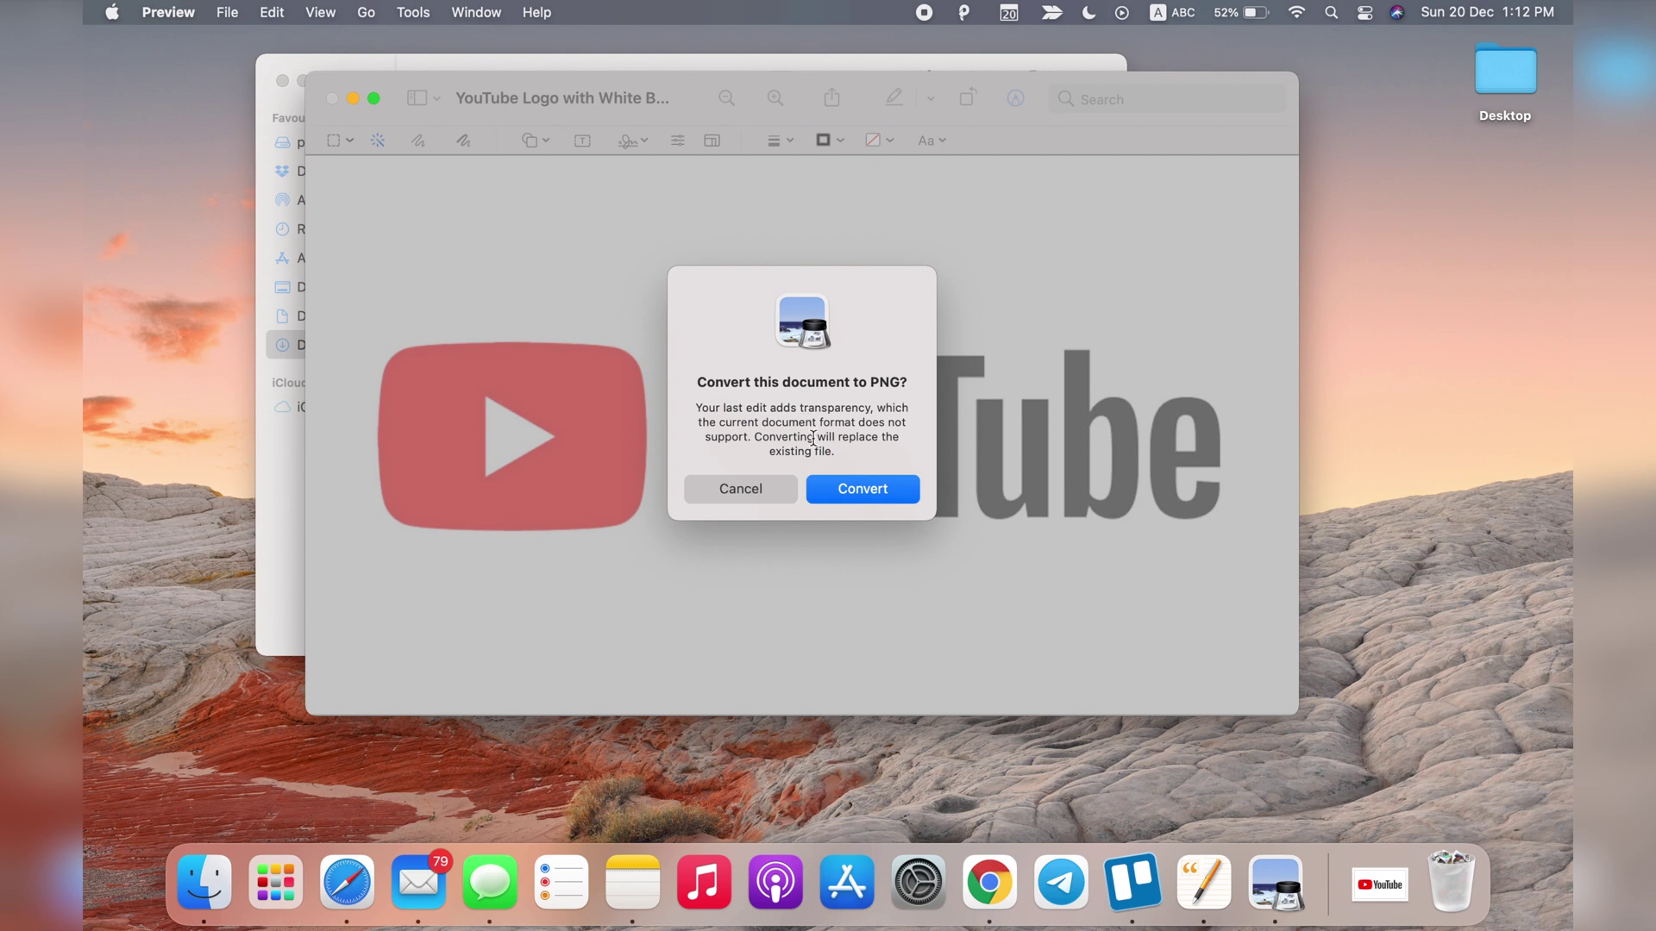
pyautogui.click(848, 490)
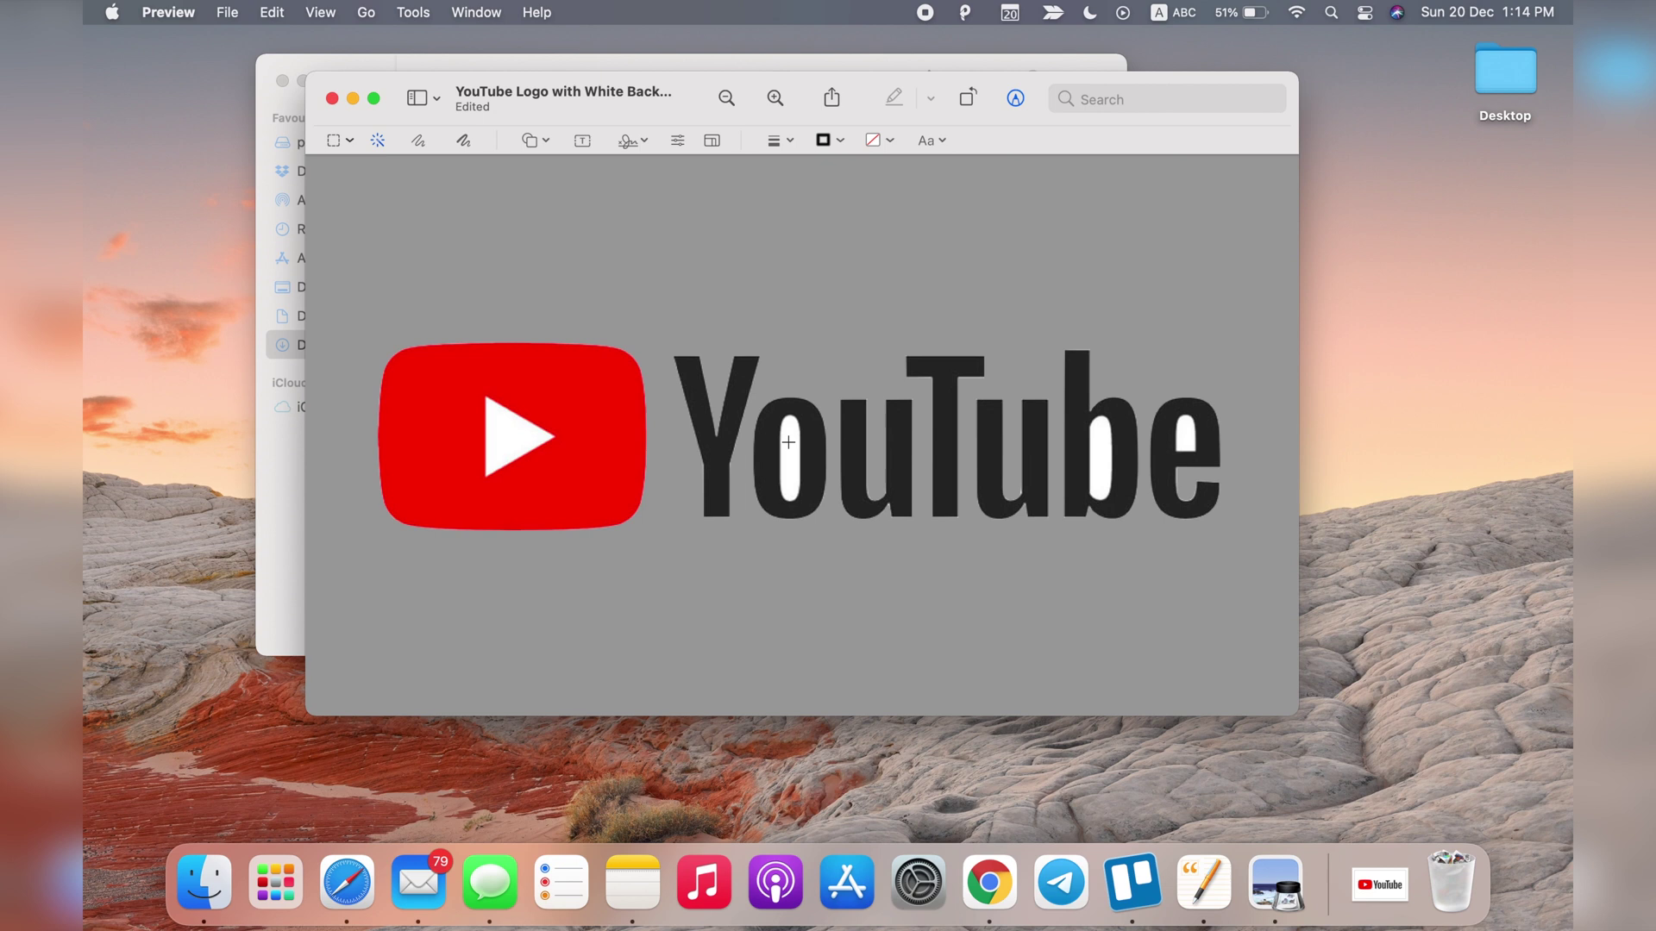
# Step: Erase the white inside the o, b and e letters with Instant Alpha
pyautogui.moveTo(790, 449); pyautogui.dragTo(792, 449)
pyautogui.press('Delete')
pyautogui.moveTo(1097, 462); pyautogui.dragTo(1102, 482)
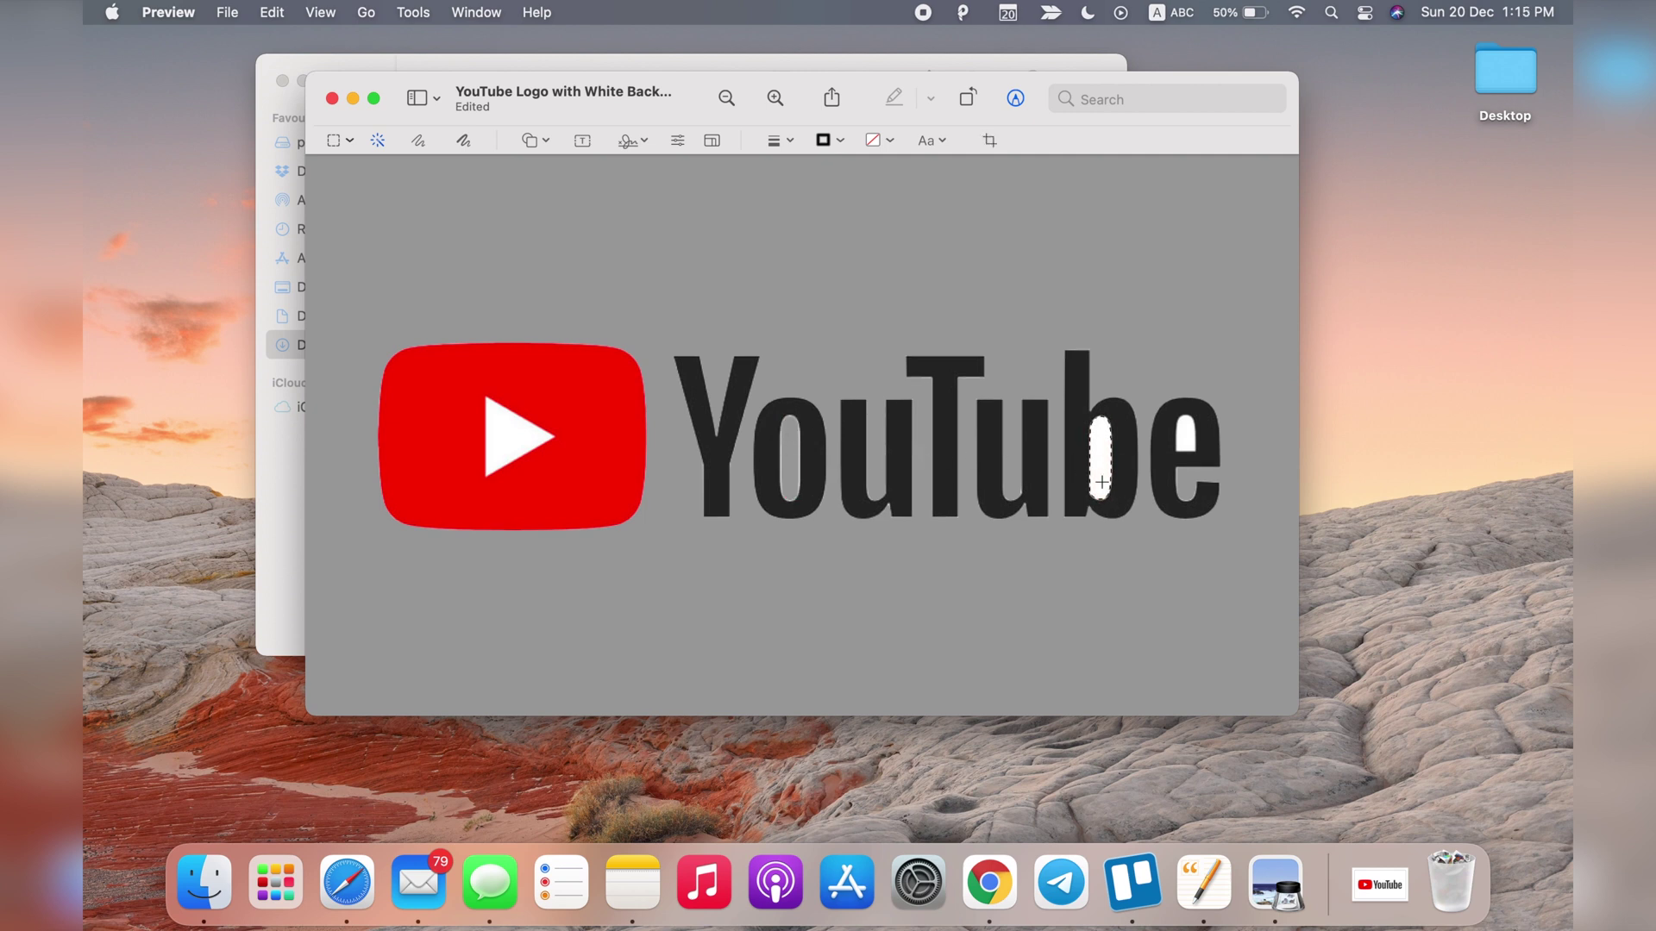
pyautogui.press('Delete')
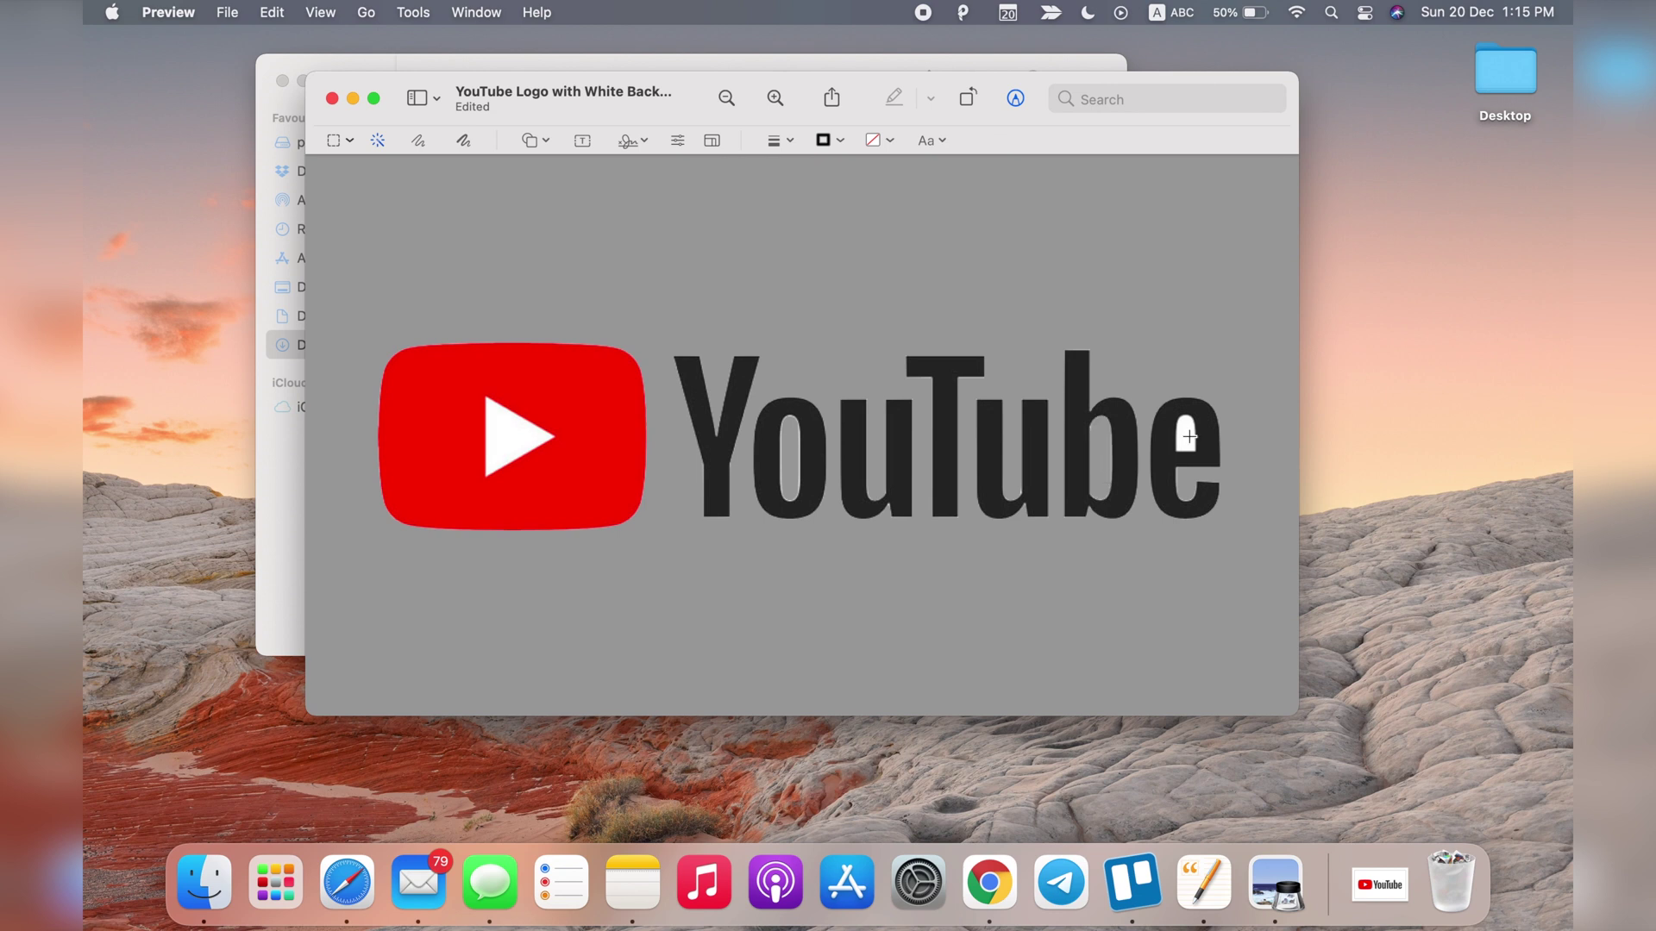
pyautogui.moveTo(1189, 437); pyautogui.dragTo(1196, 470)
pyautogui.press('Delete')
# Step: Zoom in, erase the leftover white sliver inside the o, then zoom back out
pyautogui.scroll(2, 729, 570)
pyautogui.scroll(1, 729, 571)
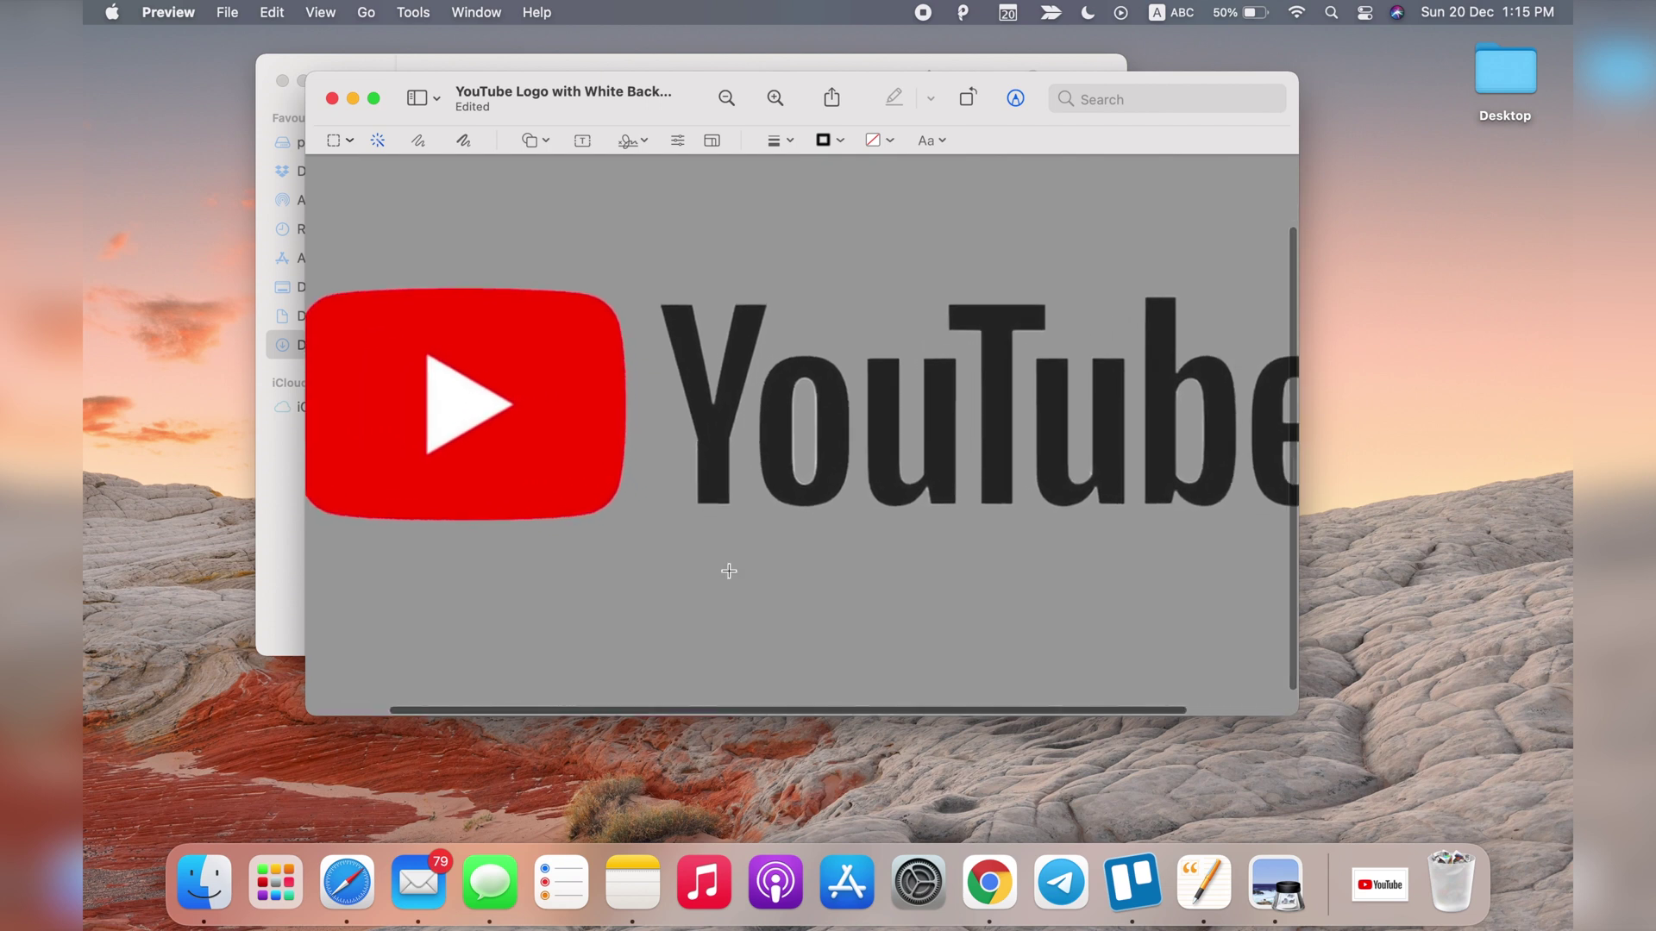
pyautogui.scroll(1, 729, 571)
pyautogui.scroll(1, 729, 571)
pyautogui.scroll(1, 728, 571)
pyautogui.scroll(1, 729, 571)
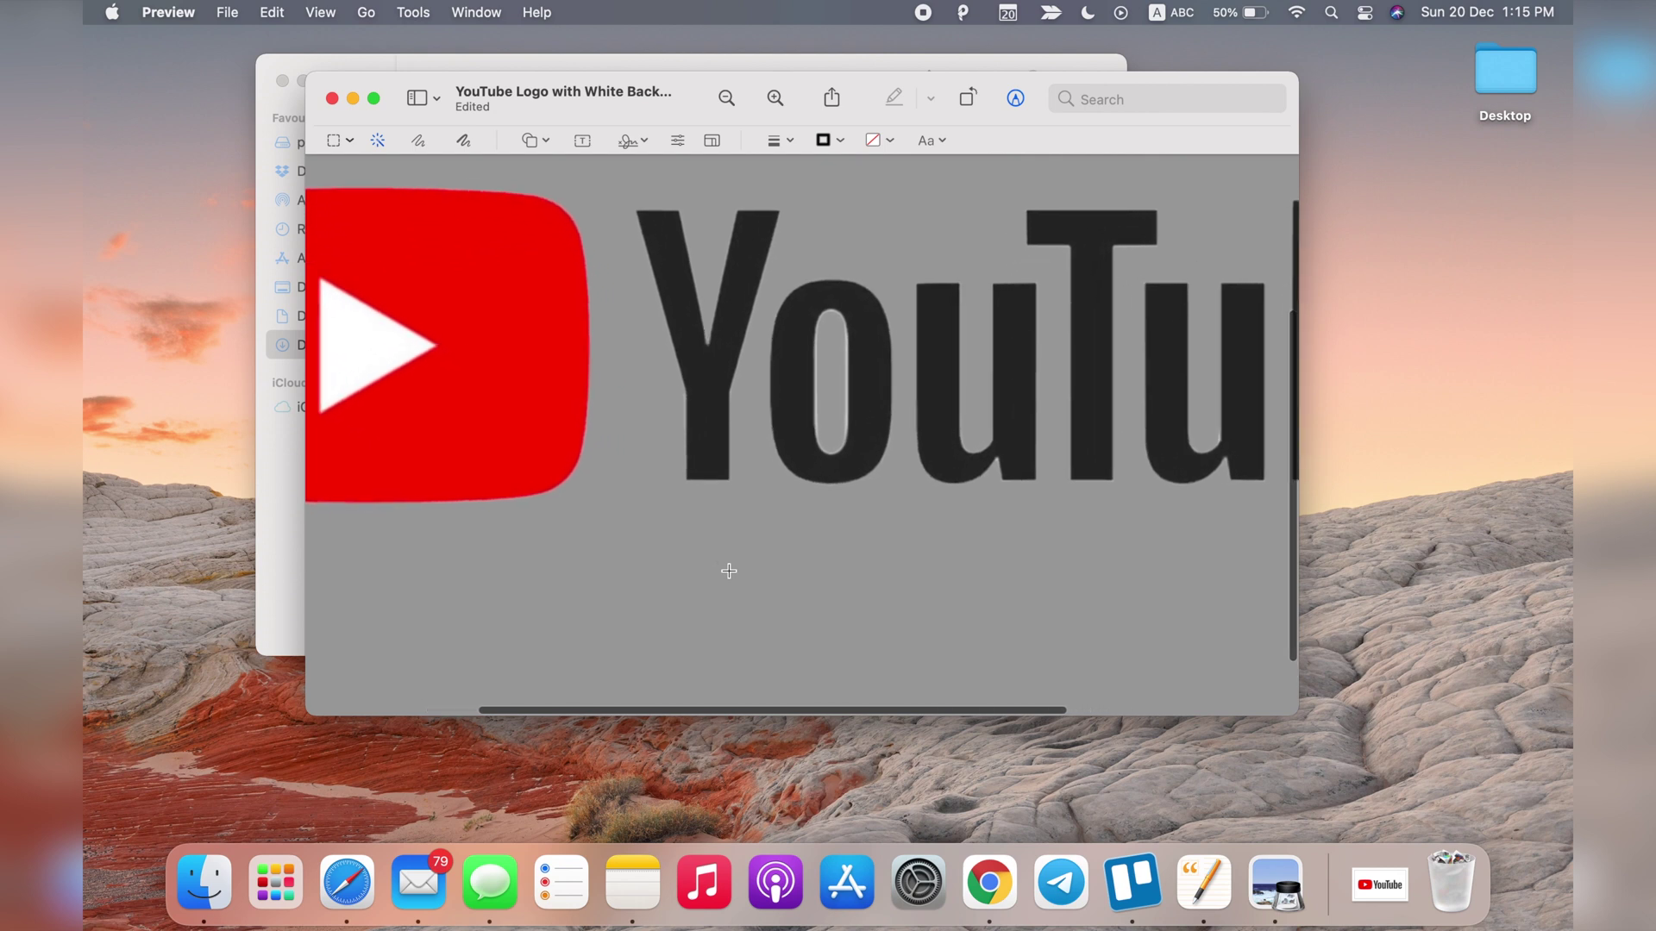
pyautogui.scroll(1, 729, 571)
pyautogui.scroll(1, 728, 570)
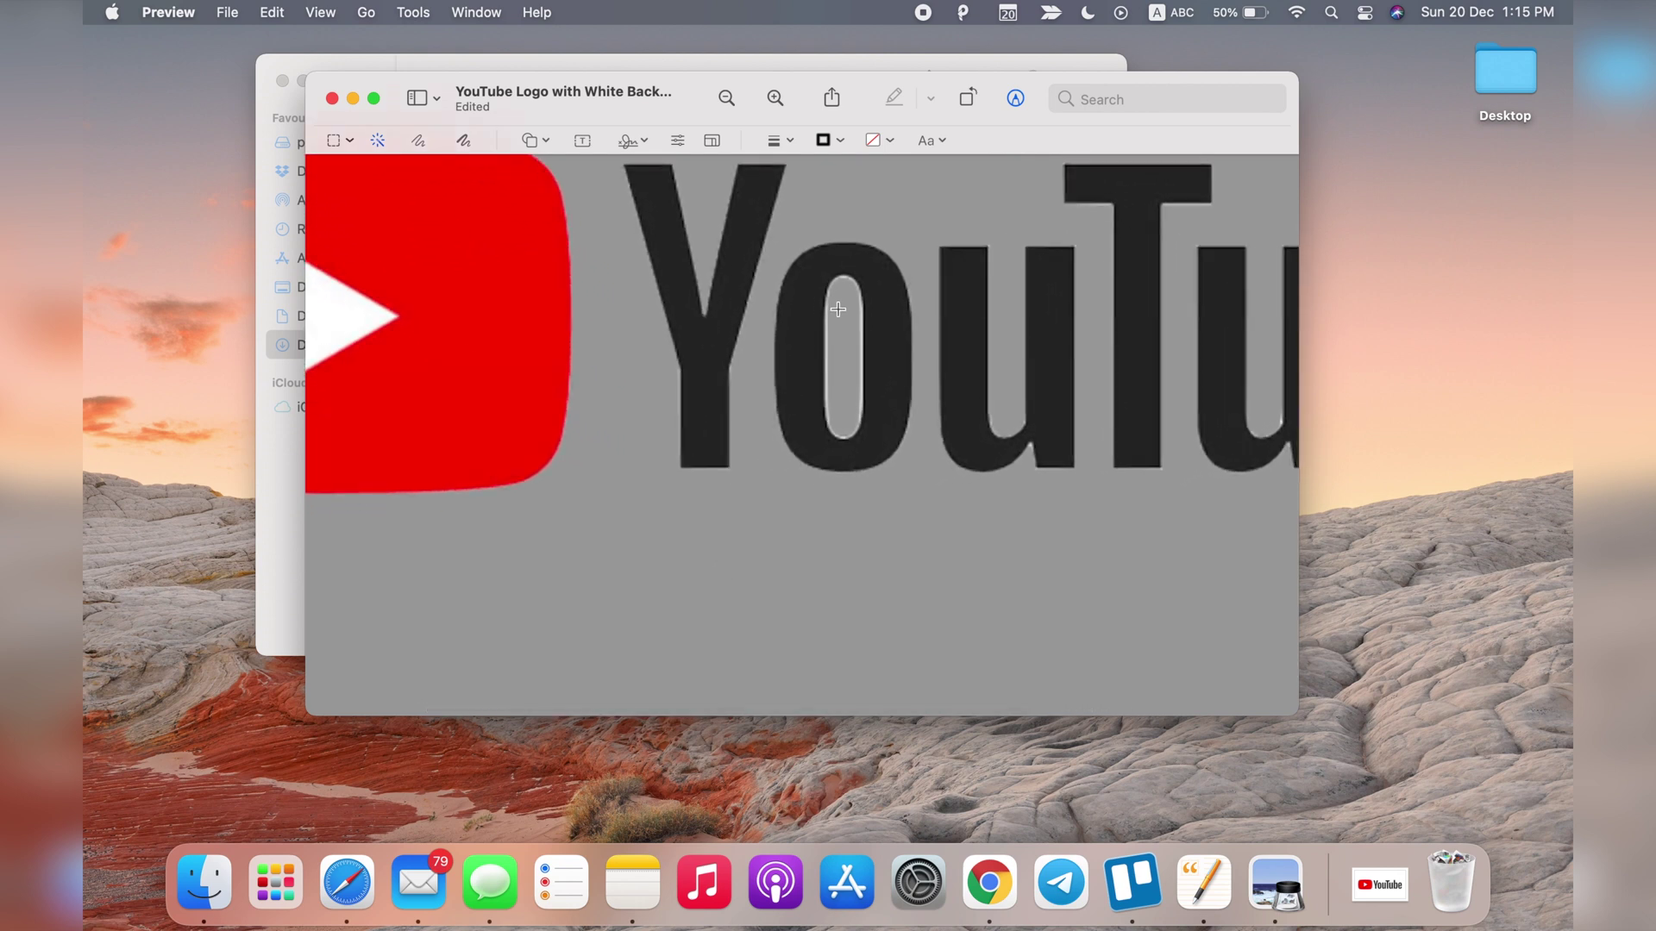
pyautogui.moveTo(836, 316); pyautogui.dragTo(850, 354)
pyautogui.press('Delete')
pyautogui.press('super+minus')
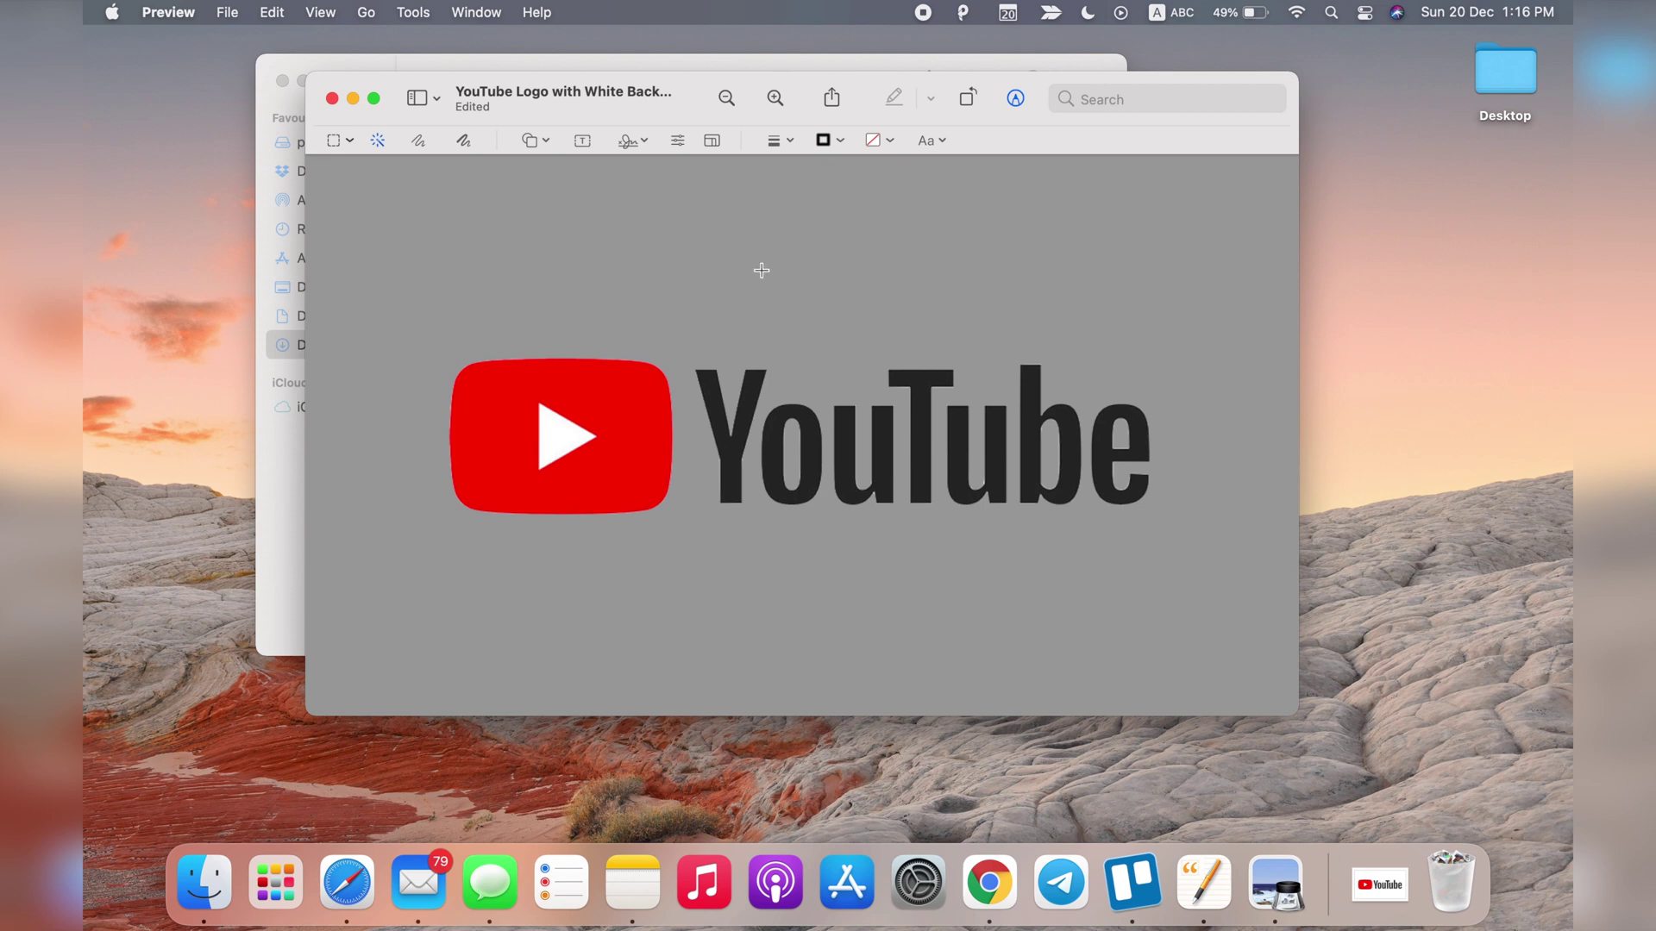
# Step: Close Preview and Quick Look the new logo PNG in Downloads to check transparency
pyautogui.click(332, 99)
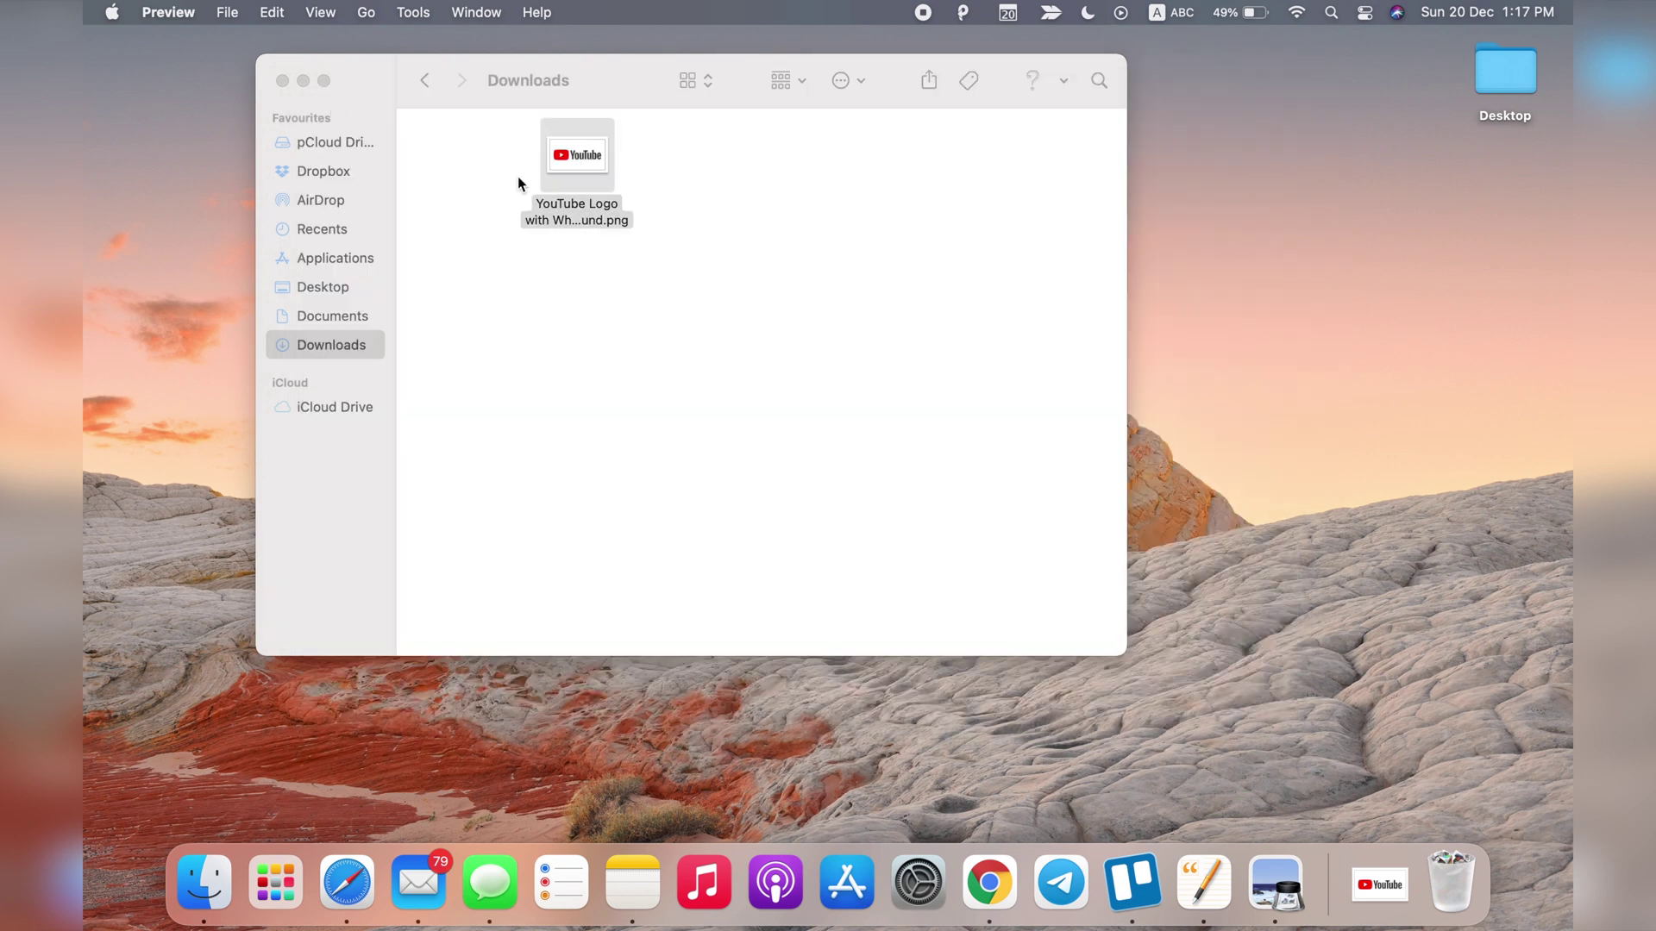
pyautogui.click(572, 169)
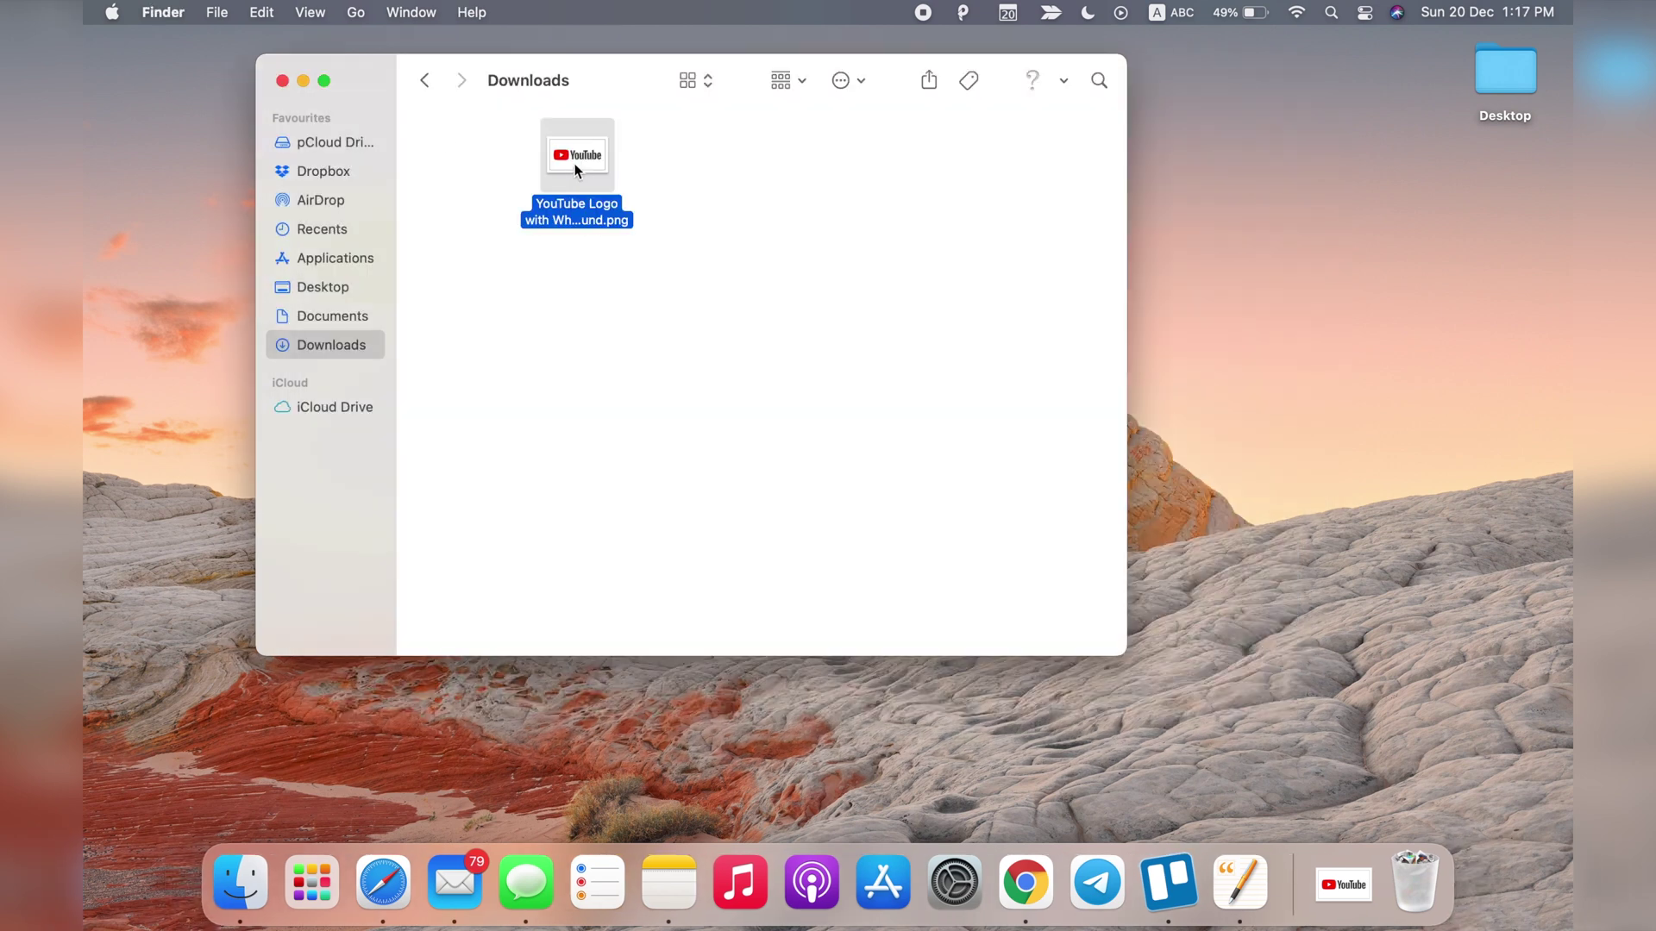
pyautogui.press('space')
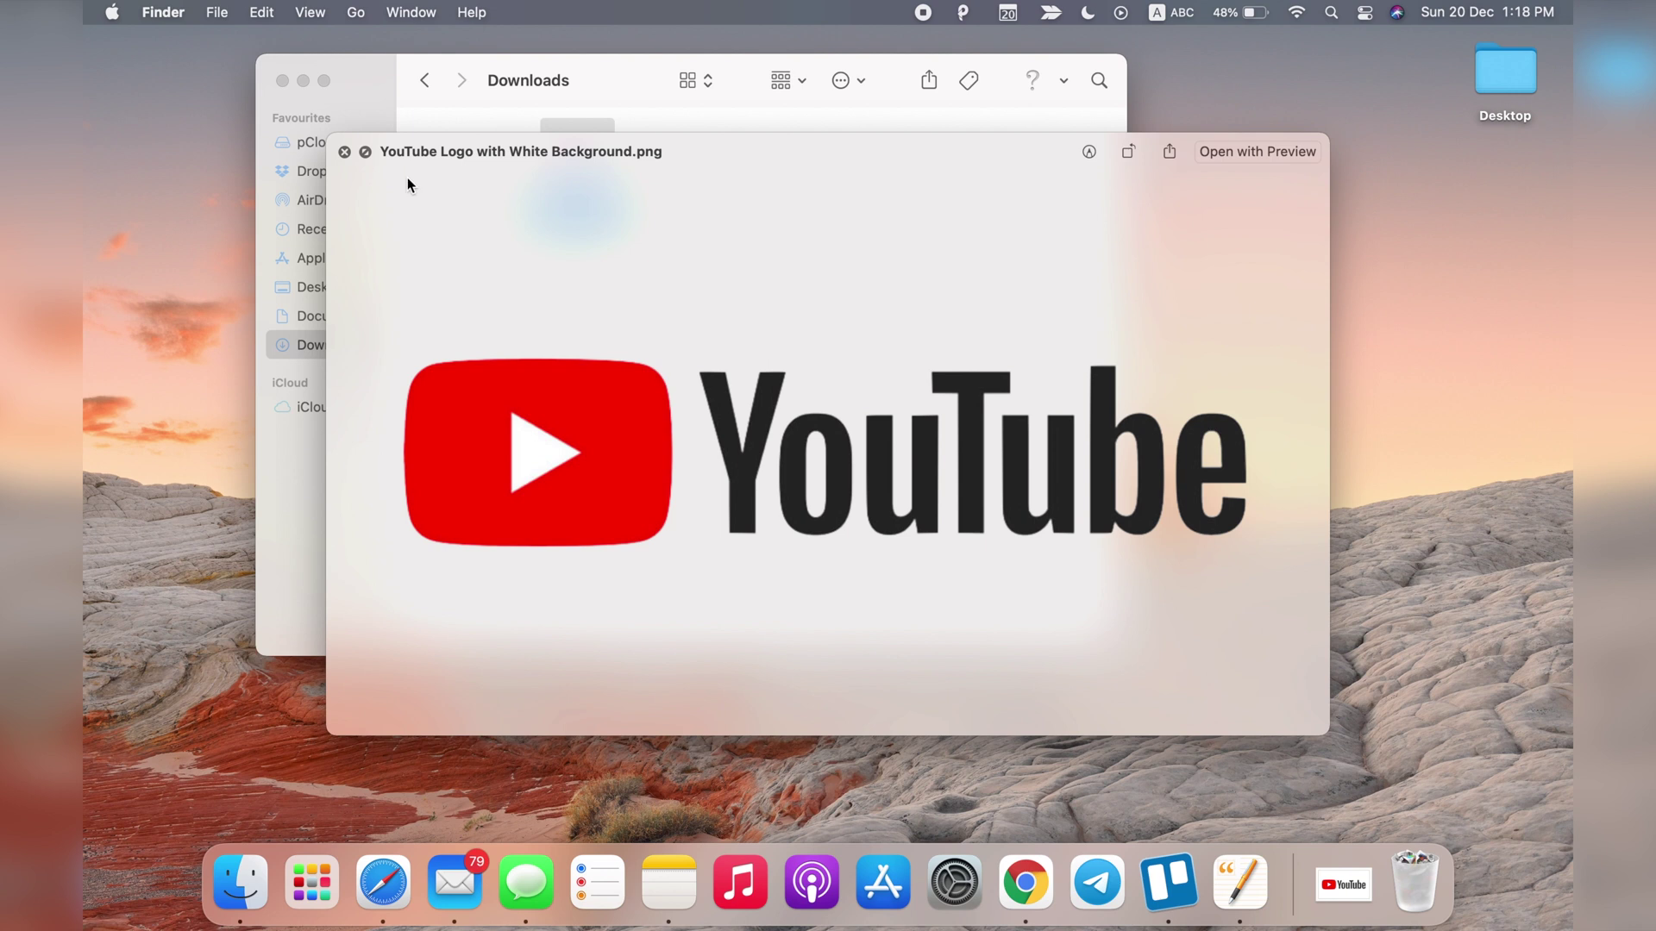